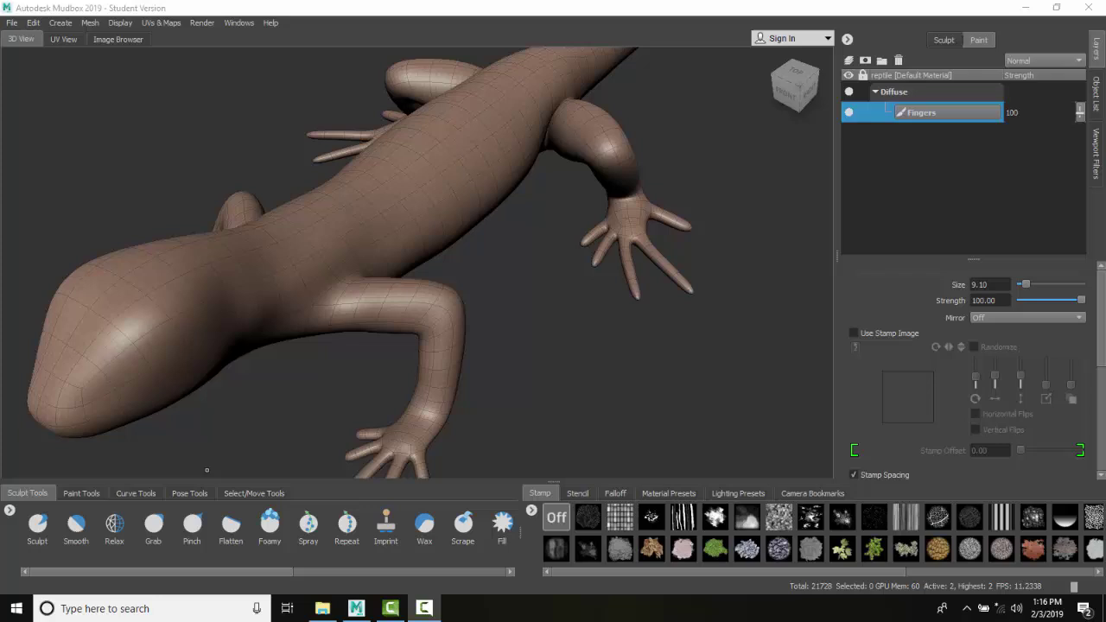
# Switch from the eraser to the Paint Brush on the Paint Tools shelf.
pyautogui.click(82, 493)
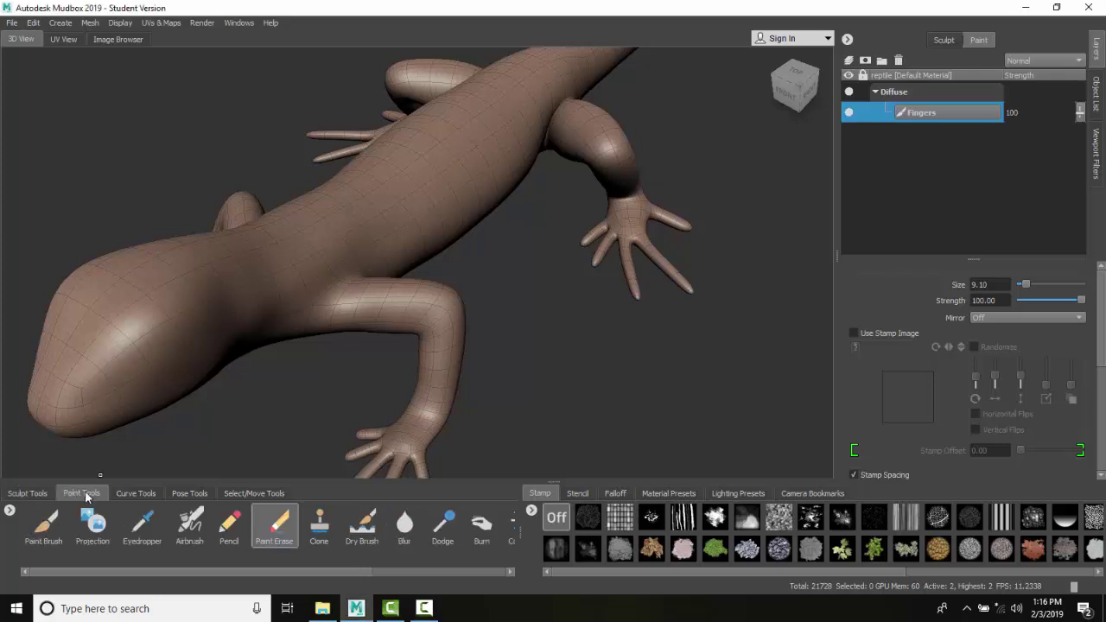
pyautogui.click(52, 523)
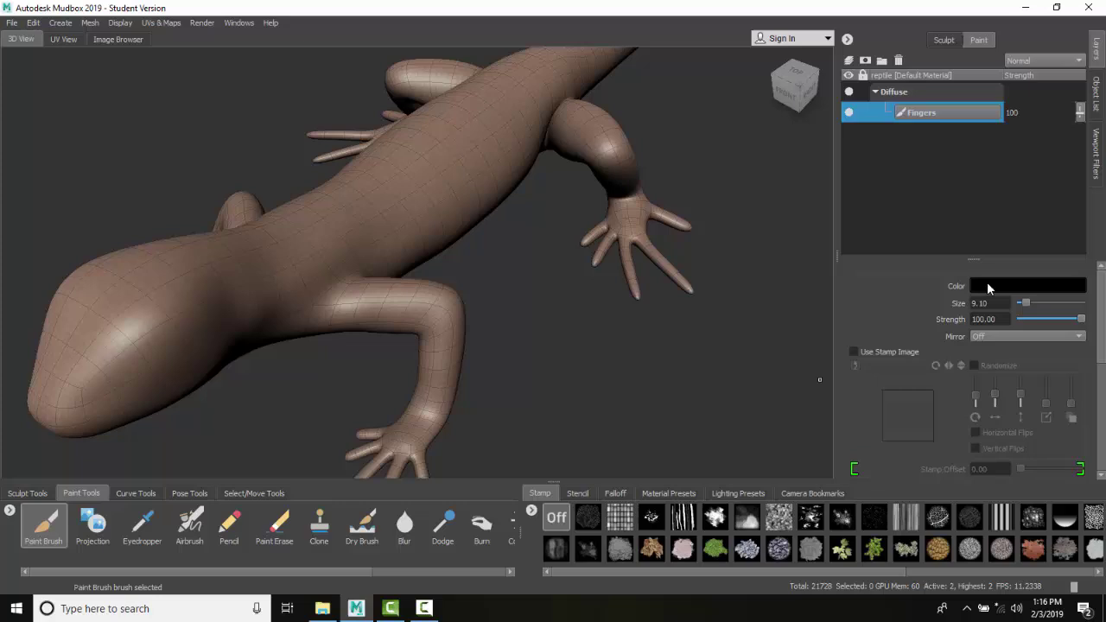
# Change the brush colour from black to a light sea-green on the Color Chooser's ring.
pyautogui.click(1029, 286)
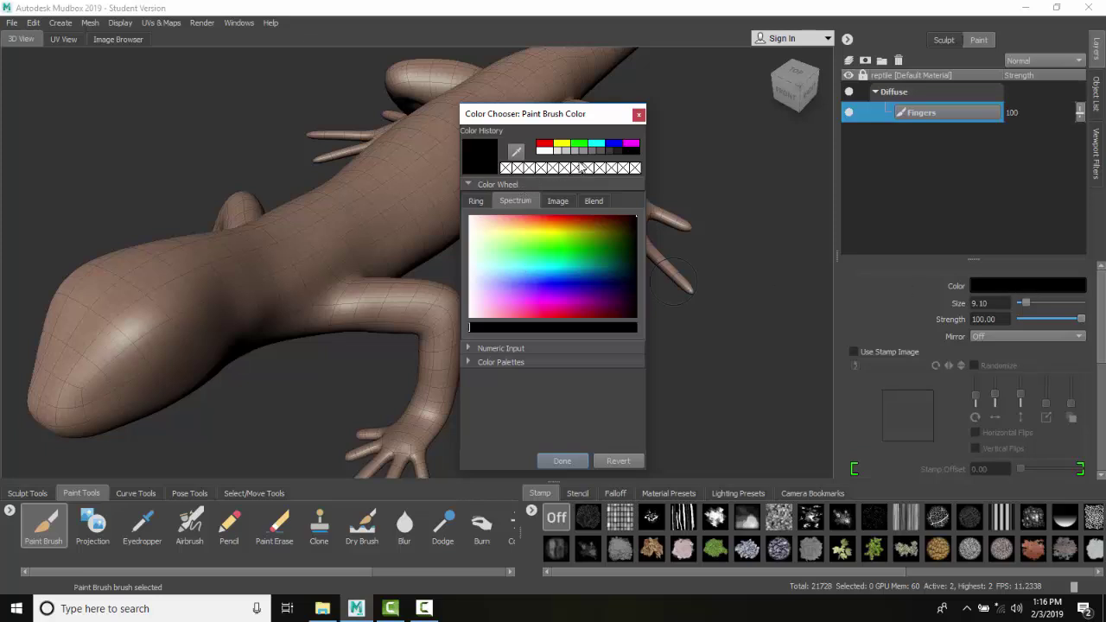
pyautogui.click(476, 201)
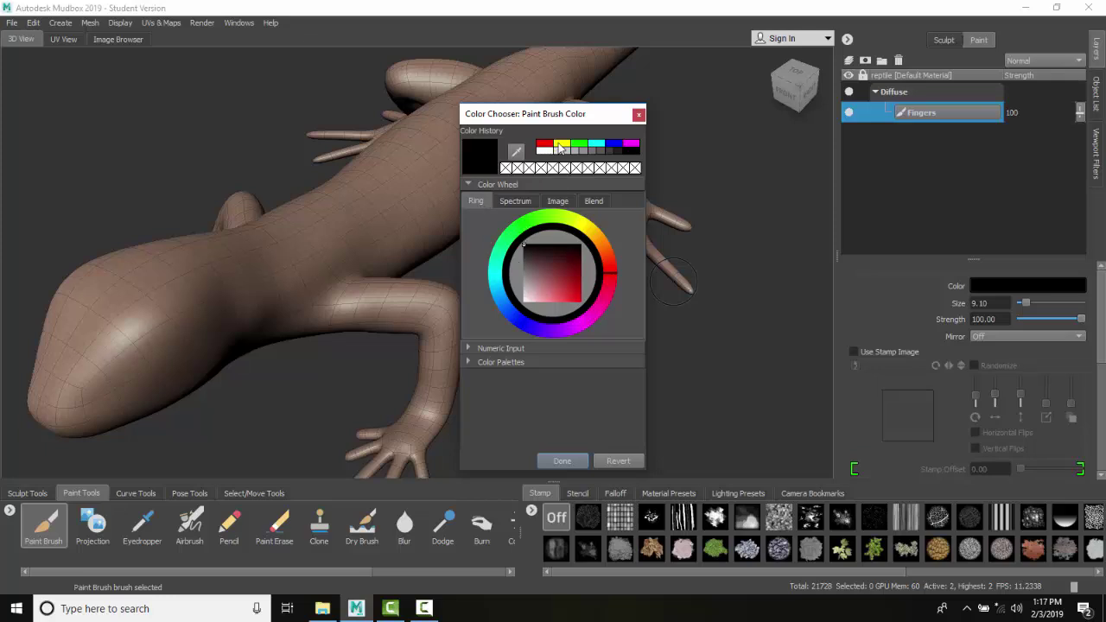
pyautogui.click(630, 145)
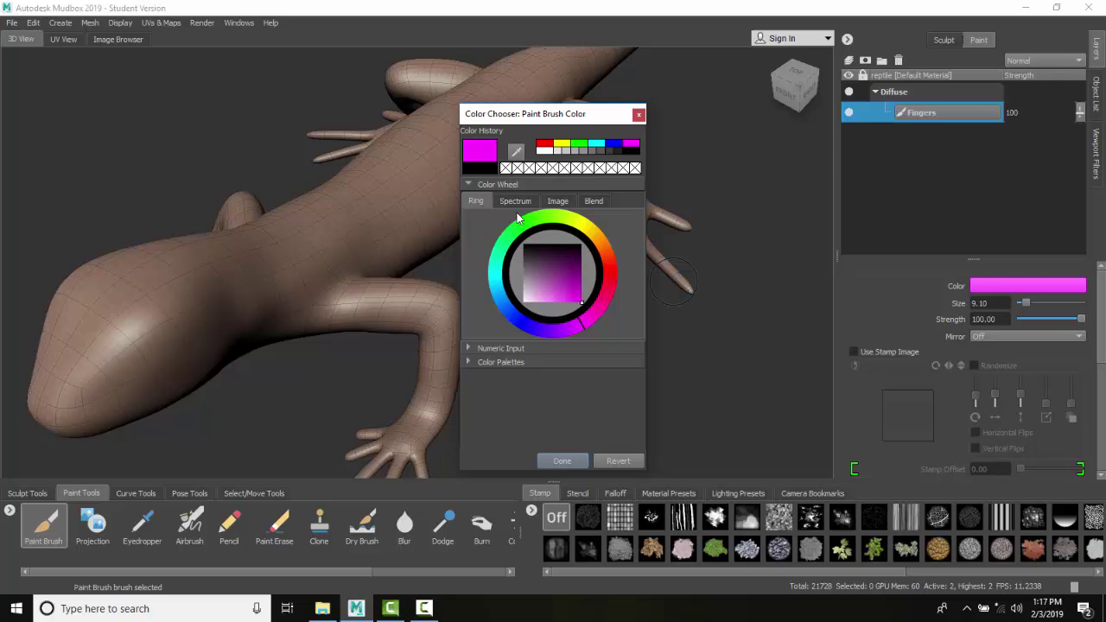
pyautogui.click(500, 260)
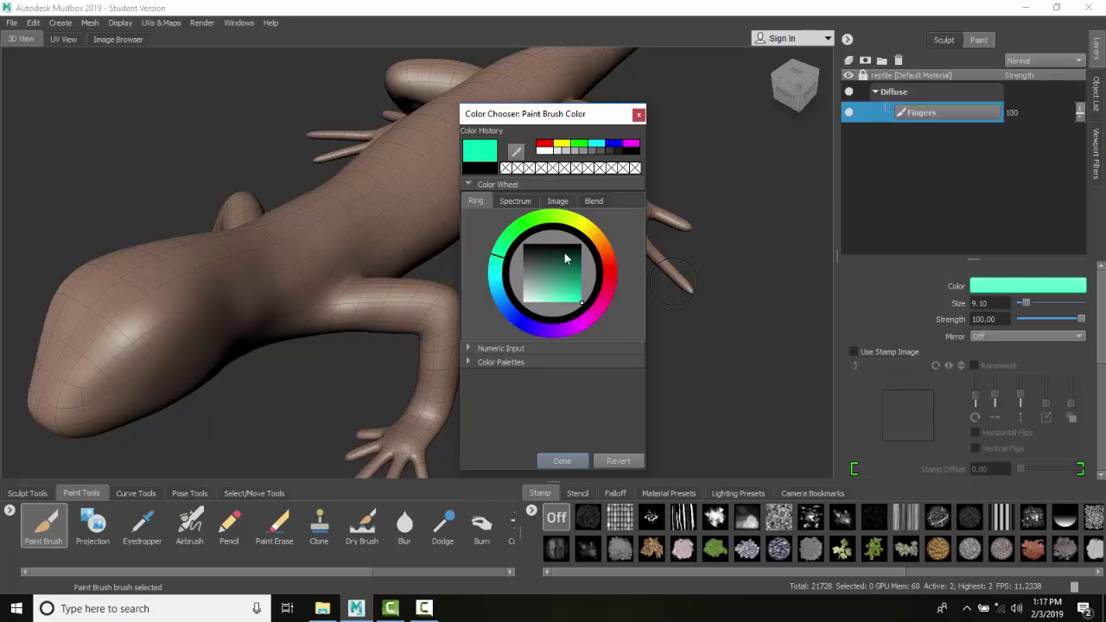
pyautogui.click(558, 271)
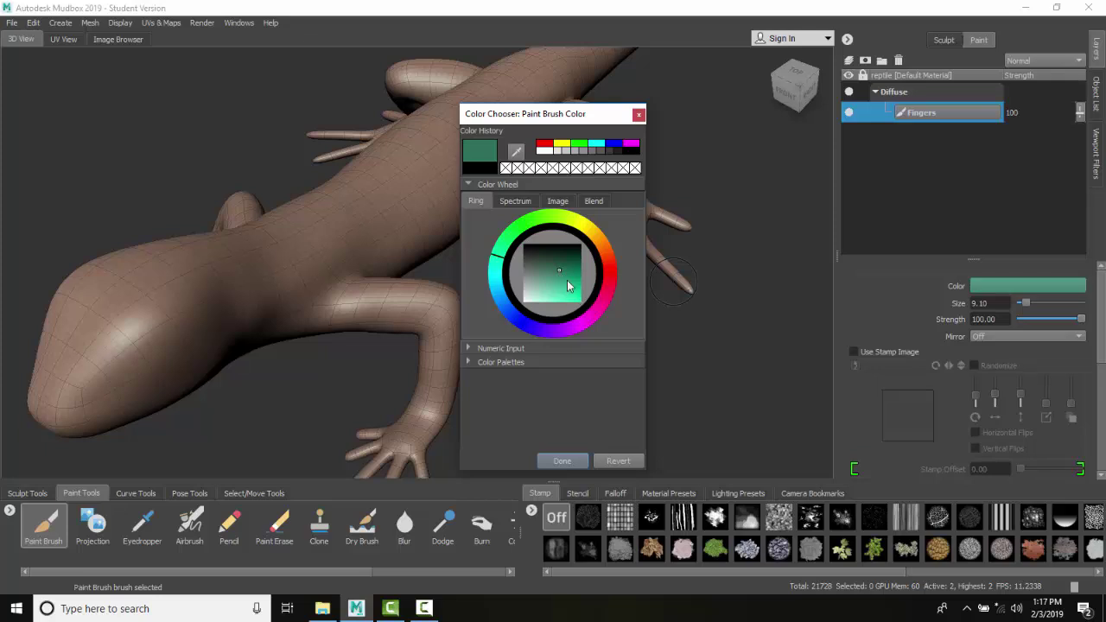
pyautogui.moveTo(567, 280)
pyautogui.mouseDown()
pyautogui.moveTo(549, 290)
pyautogui.moveTo(561, 277)
pyautogui.mouseUp()
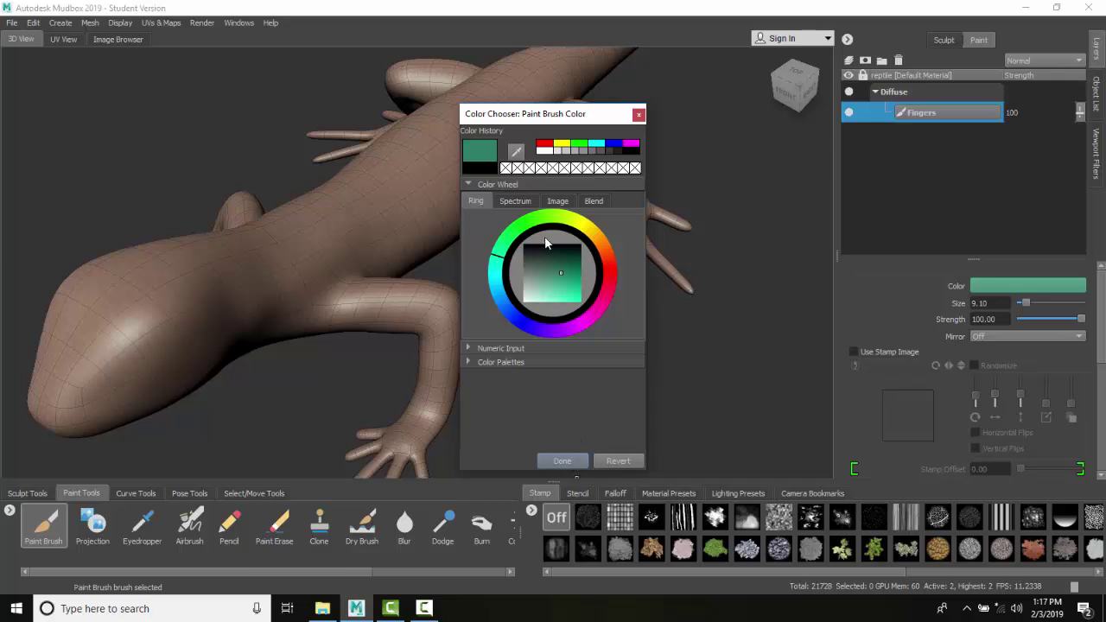
pyautogui.click(565, 286)
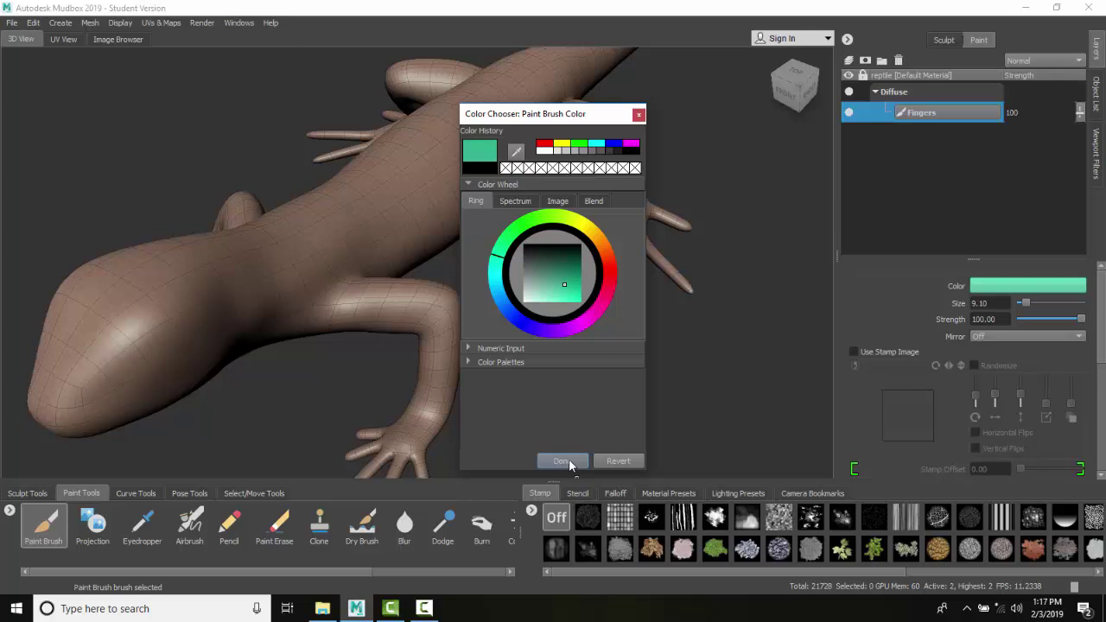
# Apply the sea-green colour and paint a band around the front wrist.
pyautogui.click(563, 461)
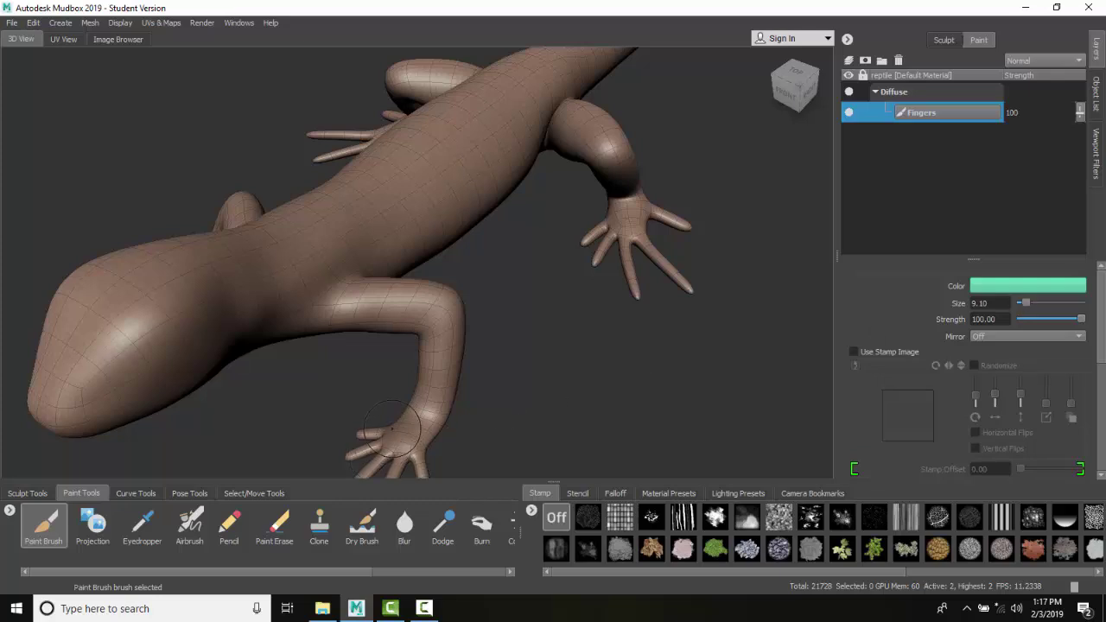
pyautogui.moveTo(413, 422)
pyautogui.mouseDown()
pyautogui.moveTo(431, 397)
pyautogui.moveTo(437, 418)
pyautogui.moveTo(428, 407)
pyautogui.moveTo(448, 370)
pyautogui.mouseUp()
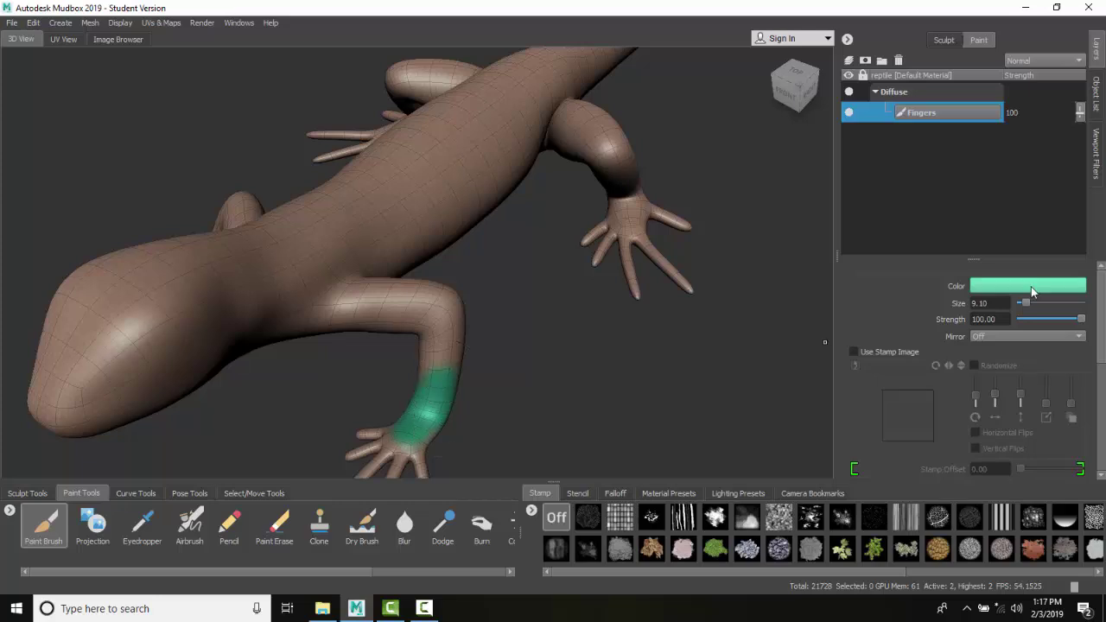
pyautogui.click(982, 285)
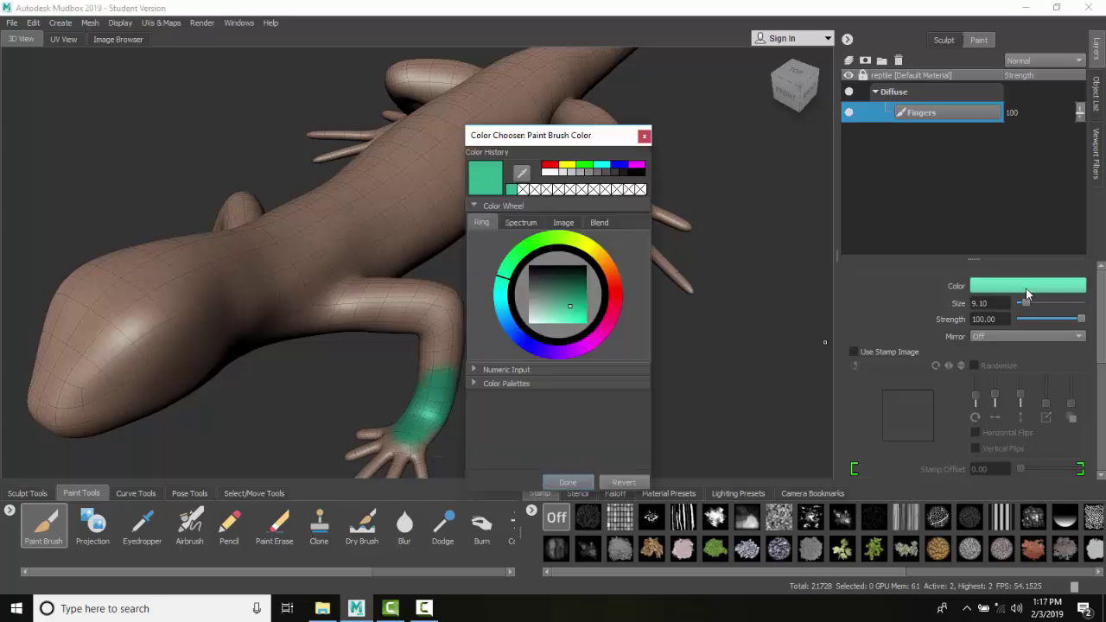
# Pick bright green from Color History and paint the front fingers below the aqua band.
pyautogui.click(585, 166)
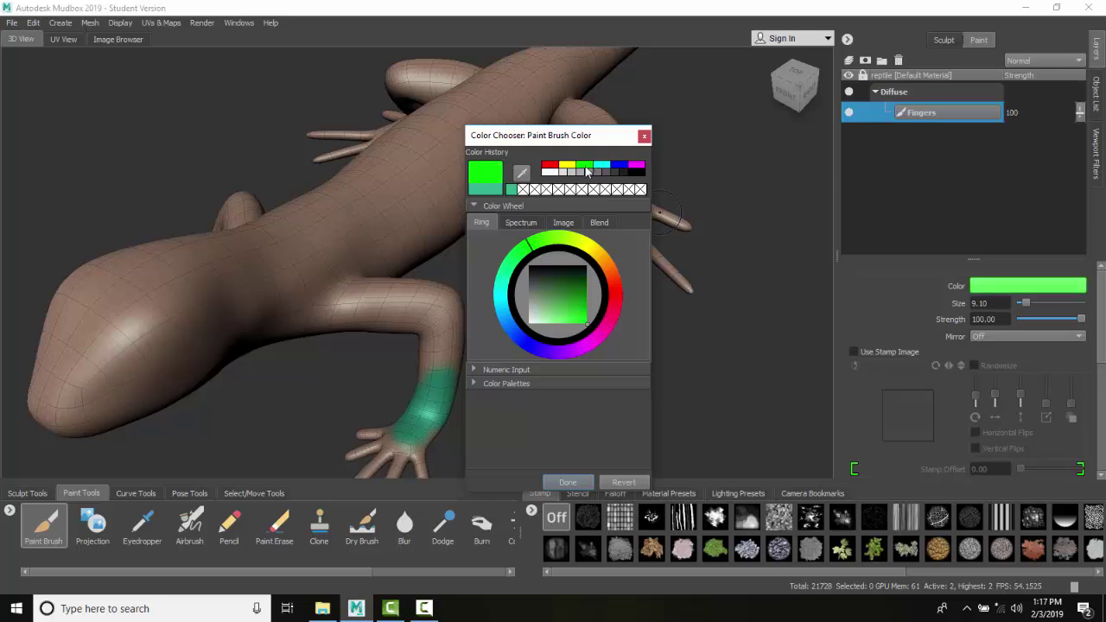
pyautogui.click(568, 482)
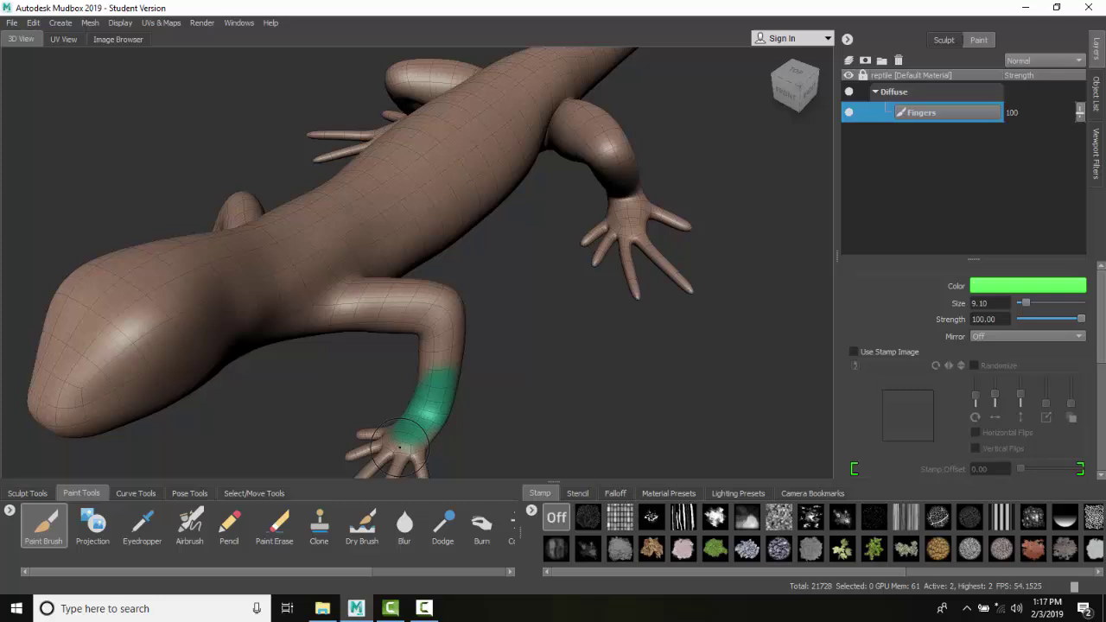
pyautogui.moveTo(393, 436)
pyautogui.mouseDown()
pyautogui.moveTo(342, 458)
pyautogui.moveTo(357, 472)
pyautogui.moveTo(404, 449)
pyautogui.moveTo(411, 467)
pyautogui.moveTo(397, 458)
pyautogui.moveTo(420, 471)
pyautogui.moveTo(415, 433)
pyautogui.moveTo(403, 450)
pyautogui.mouseUp()
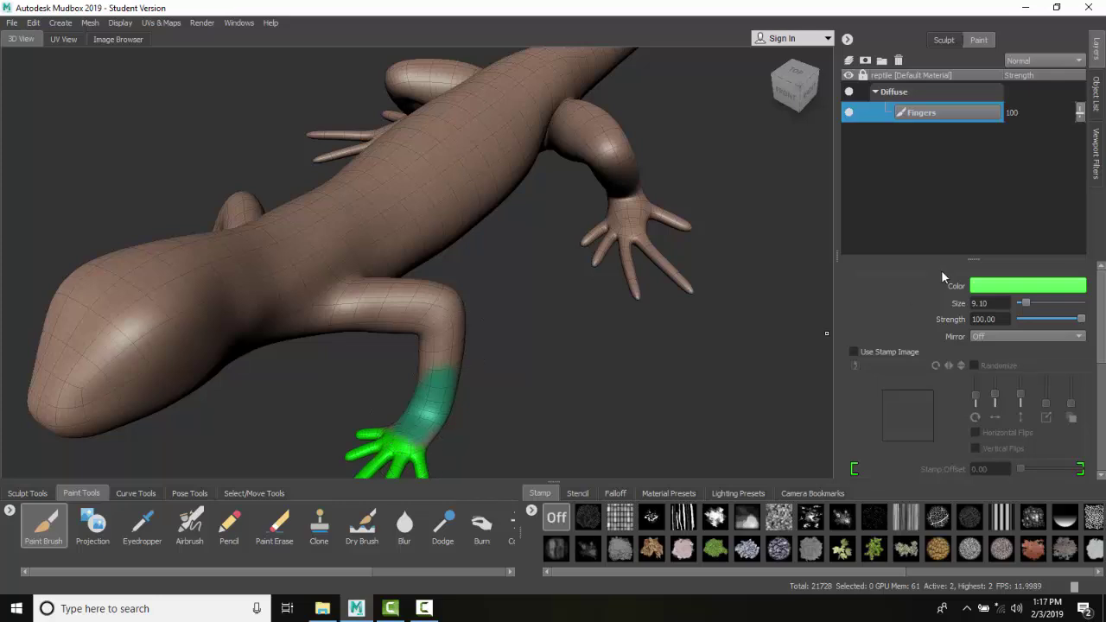
pyautogui.click(1035, 285)
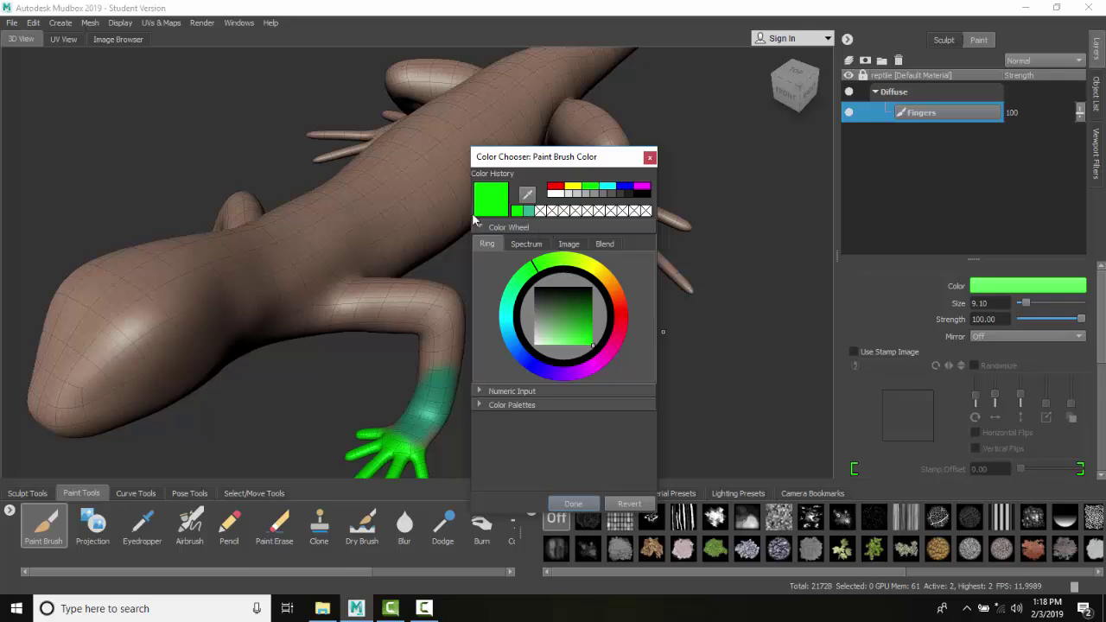
# Pick purple from the spectrum and paint a band just above the teal wrist band.
pyautogui.click(535, 245)
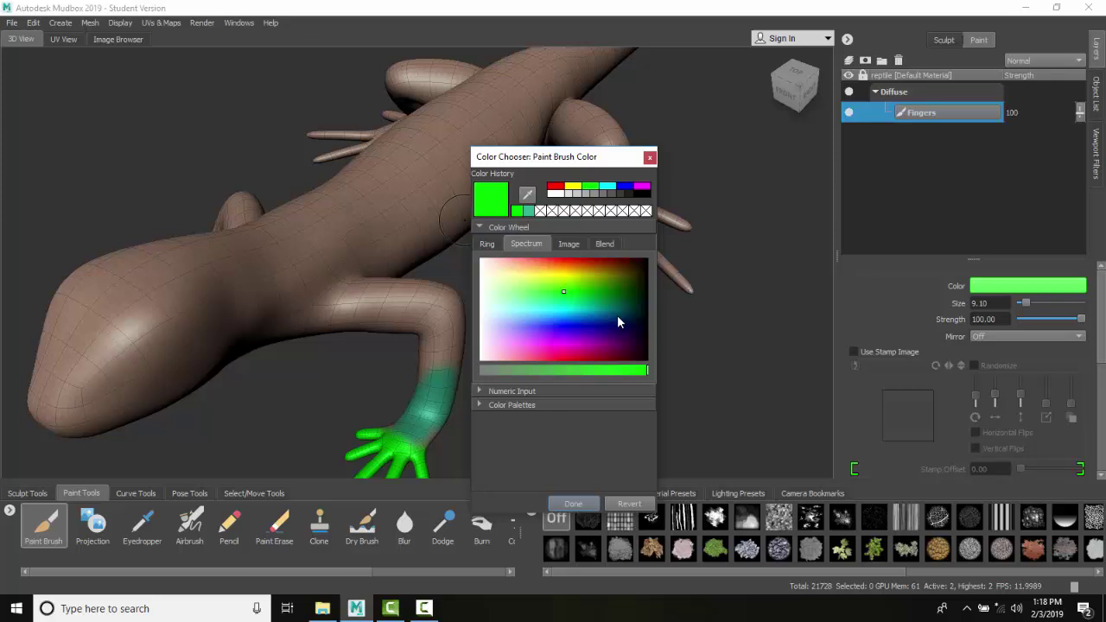
pyautogui.click(607, 347)
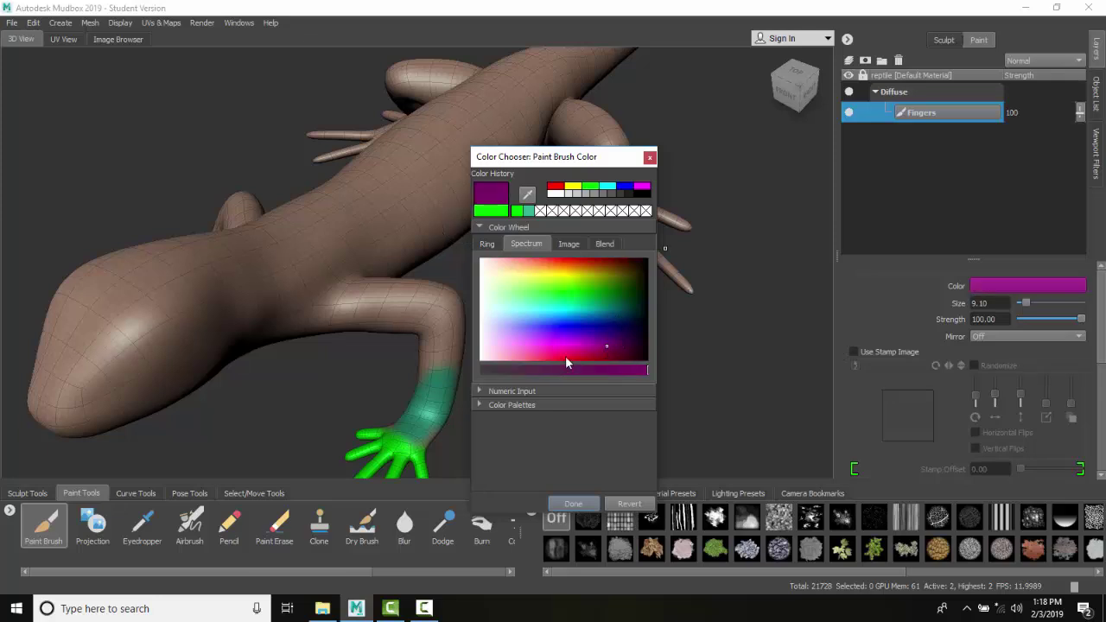
pyautogui.click(583, 505)
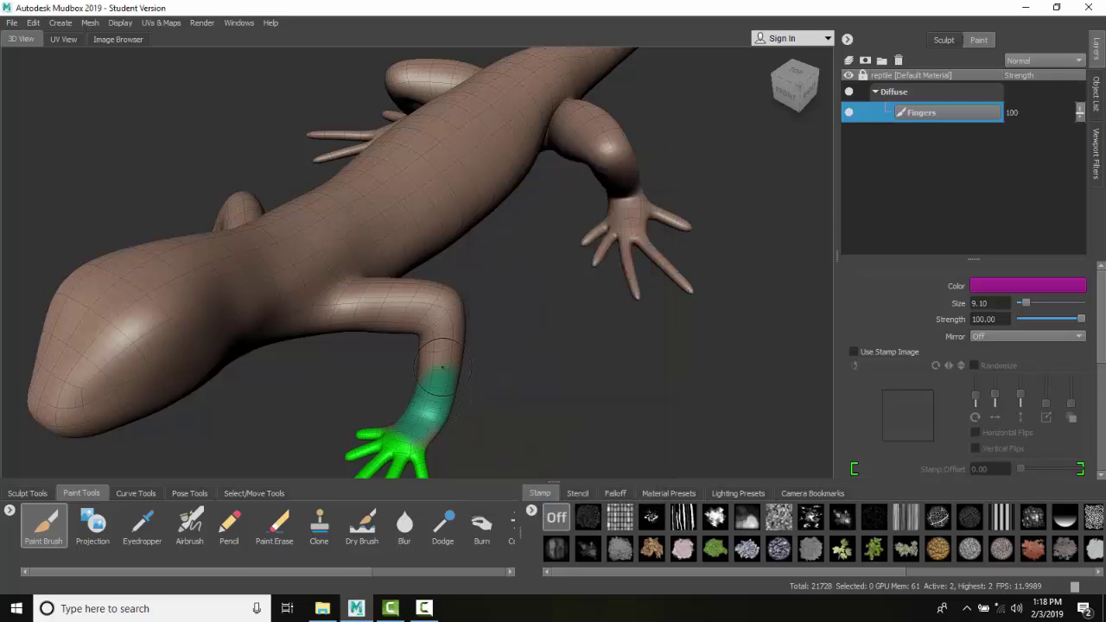
pyautogui.moveTo(442, 369)
pyautogui.mouseDown()
pyautogui.moveTo(428, 338)
pyautogui.moveTo(453, 329)
pyautogui.moveTo(458, 358)
pyautogui.mouseUp()
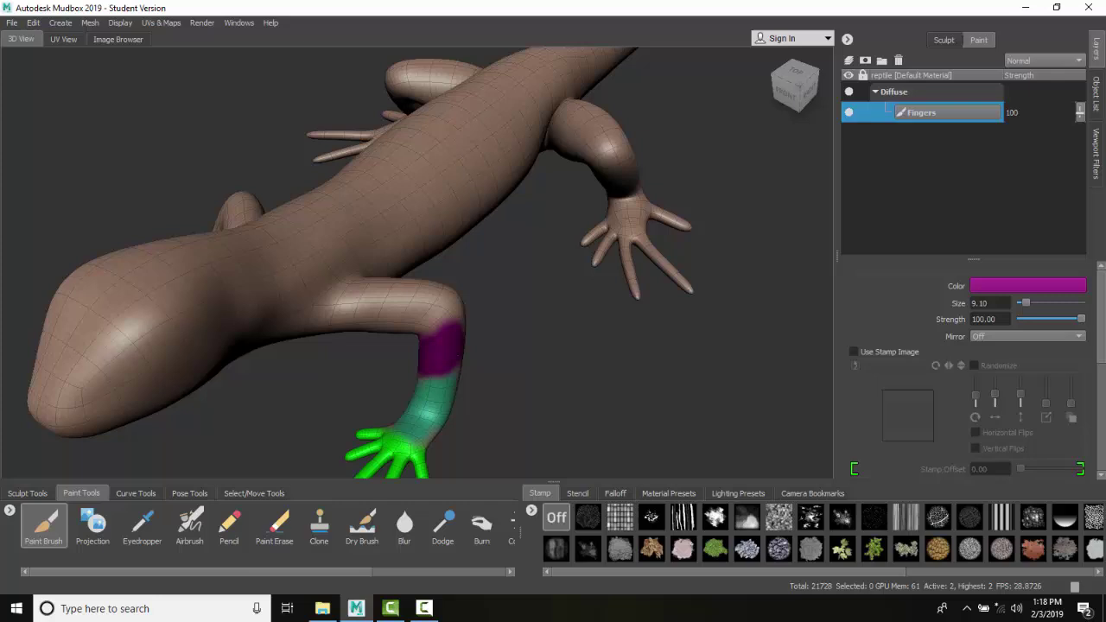
pyautogui.click(1049, 281)
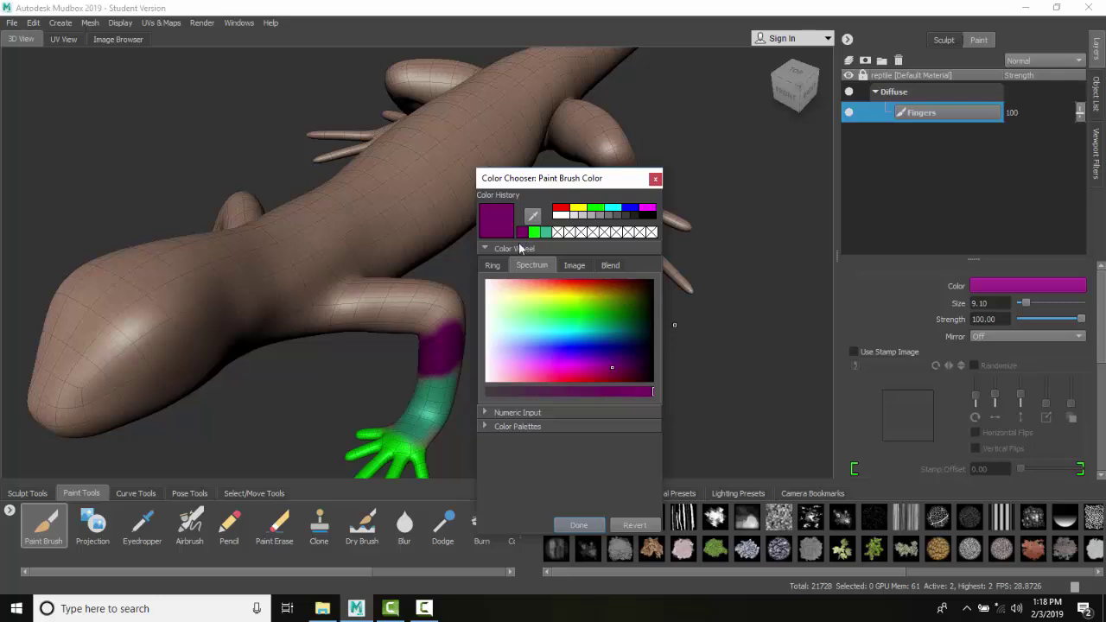
# Set the brush to pure red (R 1, B 0) and paint a patch above the purple band.
pyautogui.click(486, 412)
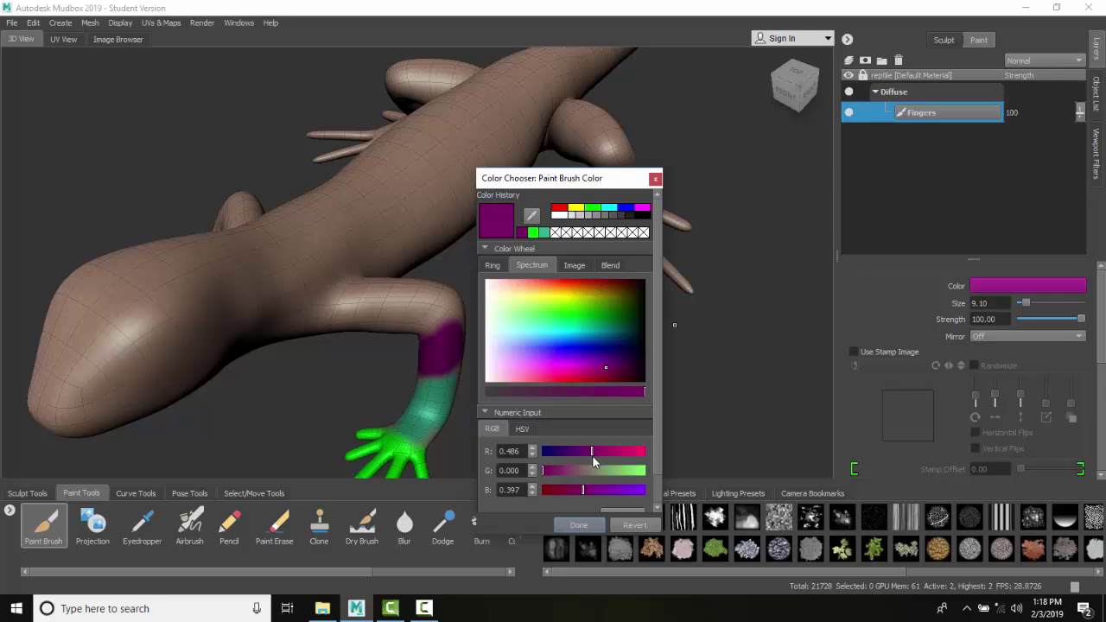
pyautogui.doubleClick(510, 451)
pyautogui.write('1.')
pyautogui.click(516, 490)
pyautogui.press('BackSpace')
pyautogui.press('BackSpace')
pyautogui.press('BackSpace')
pyautogui.press('BackSpace')
pyautogui.press('BackSpace')
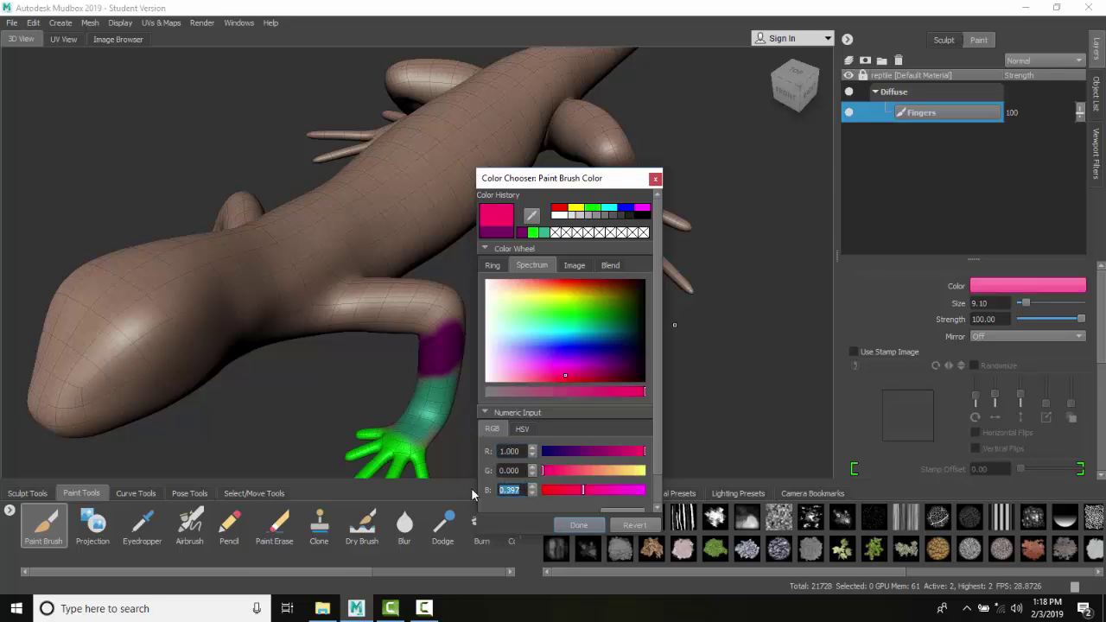
pyautogui.write('0')
pyautogui.press('Return')
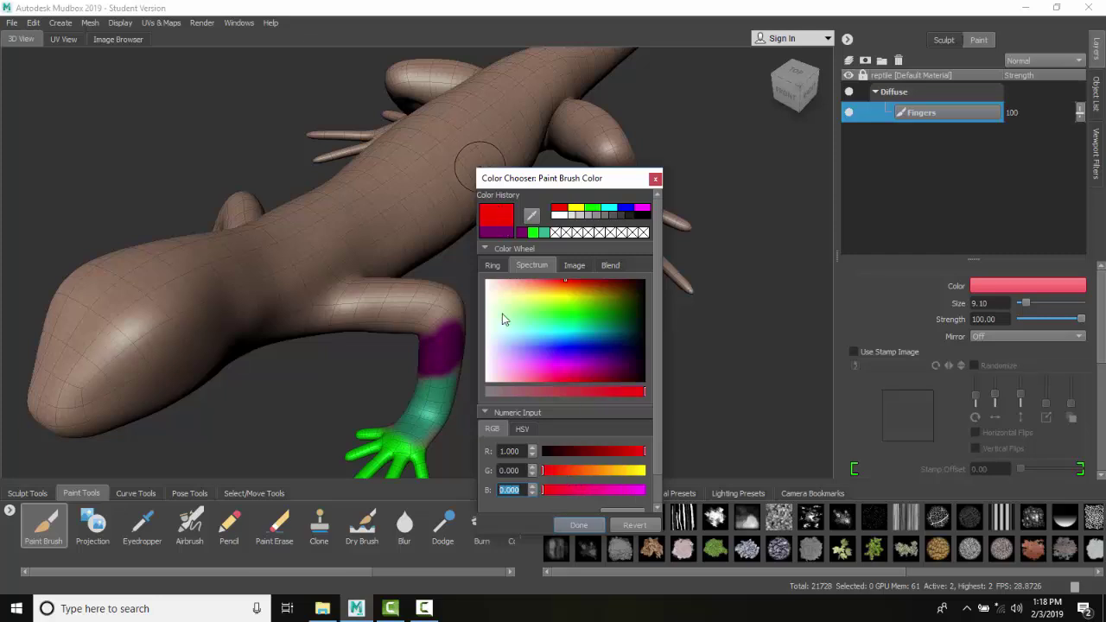
pyautogui.click(517, 470)
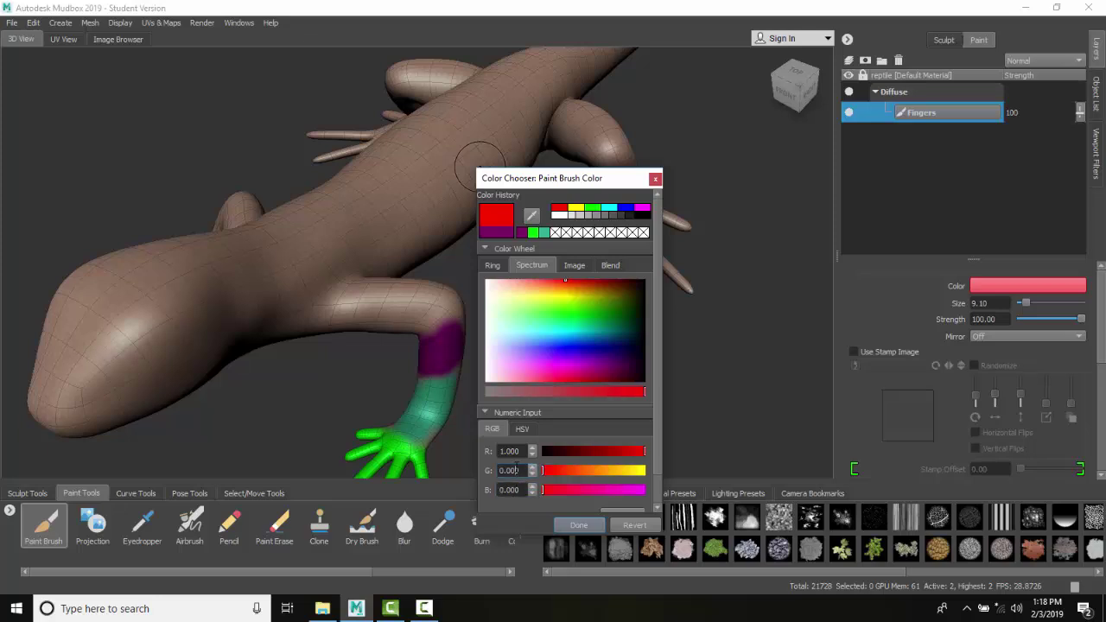
pyautogui.click(580, 526)
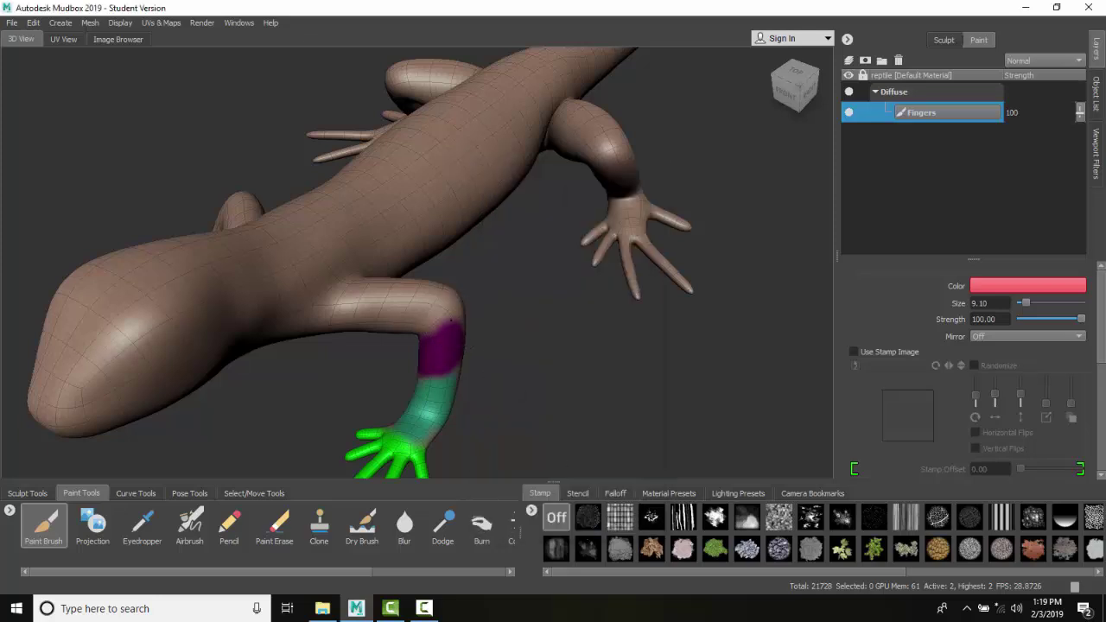
pyautogui.moveTo(446, 313)
pyautogui.mouseDown()
pyautogui.moveTo(424, 311)
pyautogui.moveTo(441, 298)
pyautogui.mouseUp()
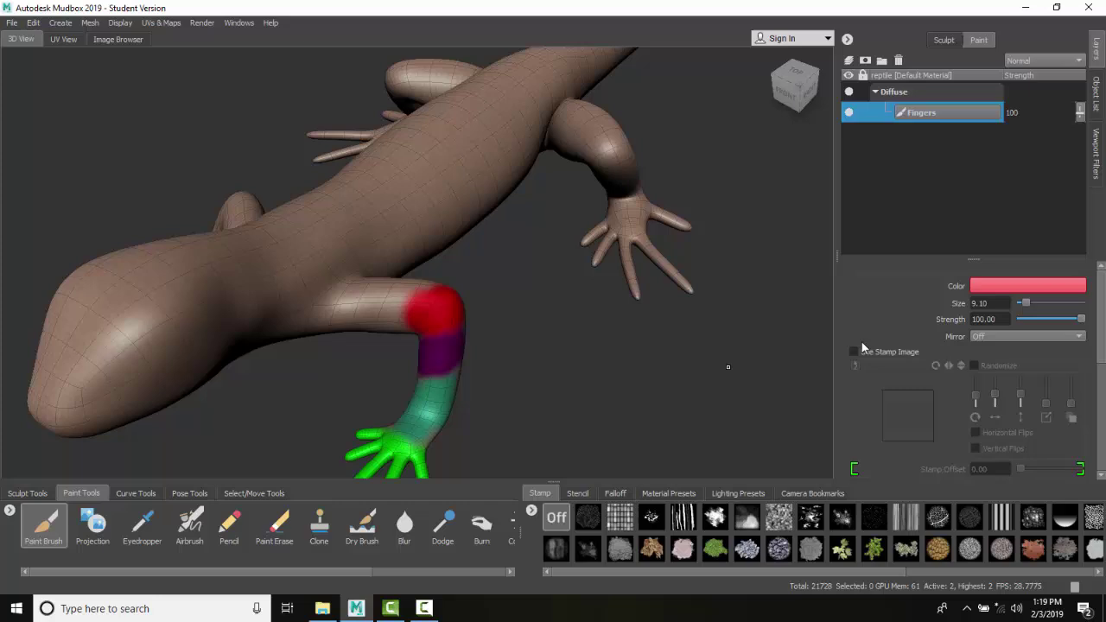
# Pick an olive-gold colour on the hue ring and paint a band beside the red patch.
pyautogui.click(1018, 283)
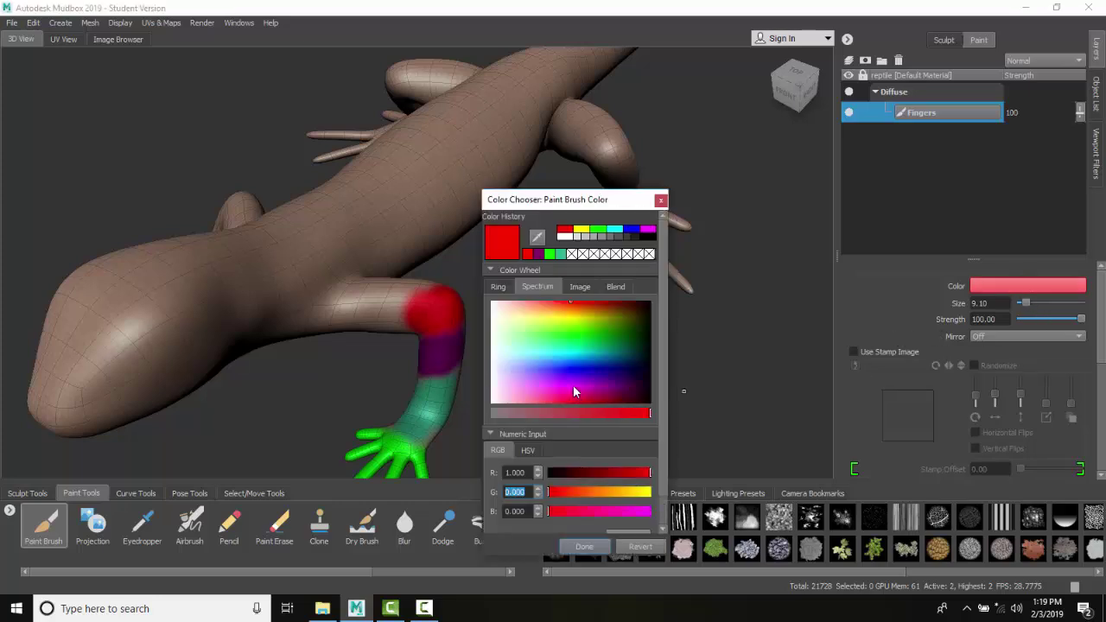
pyautogui.click(499, 288)
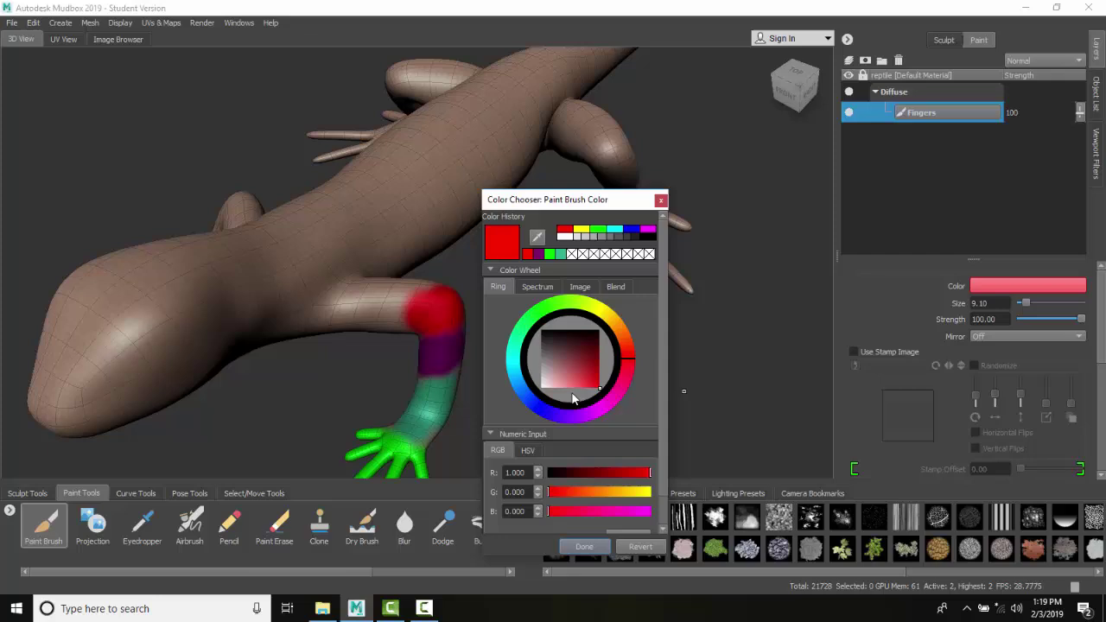
pyautogui.click(612, 318)
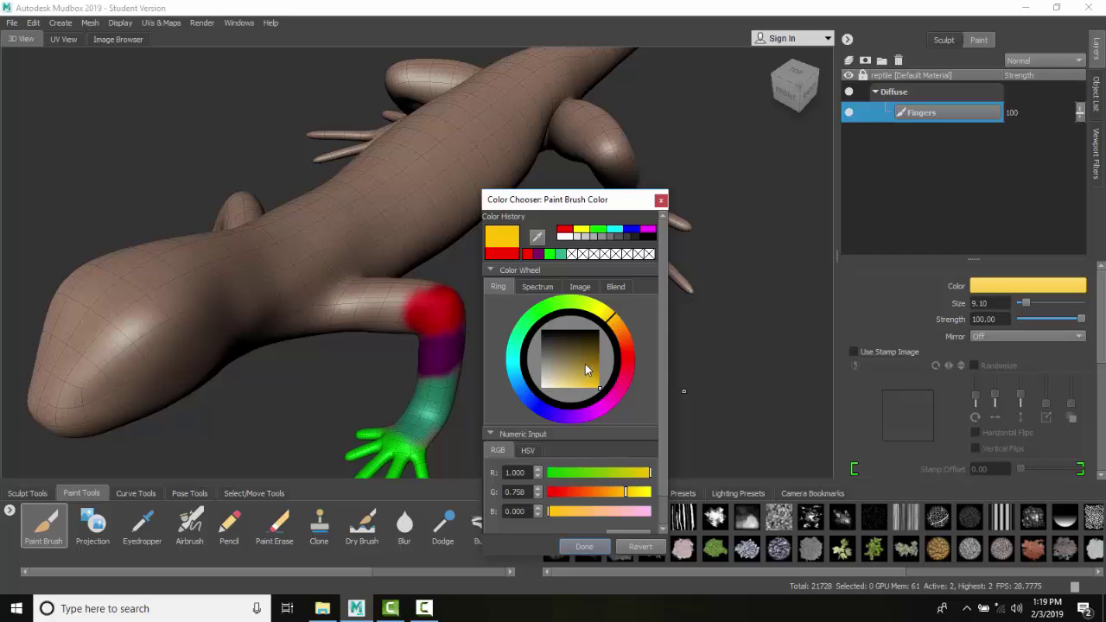
pyautogui.click(584, 361)
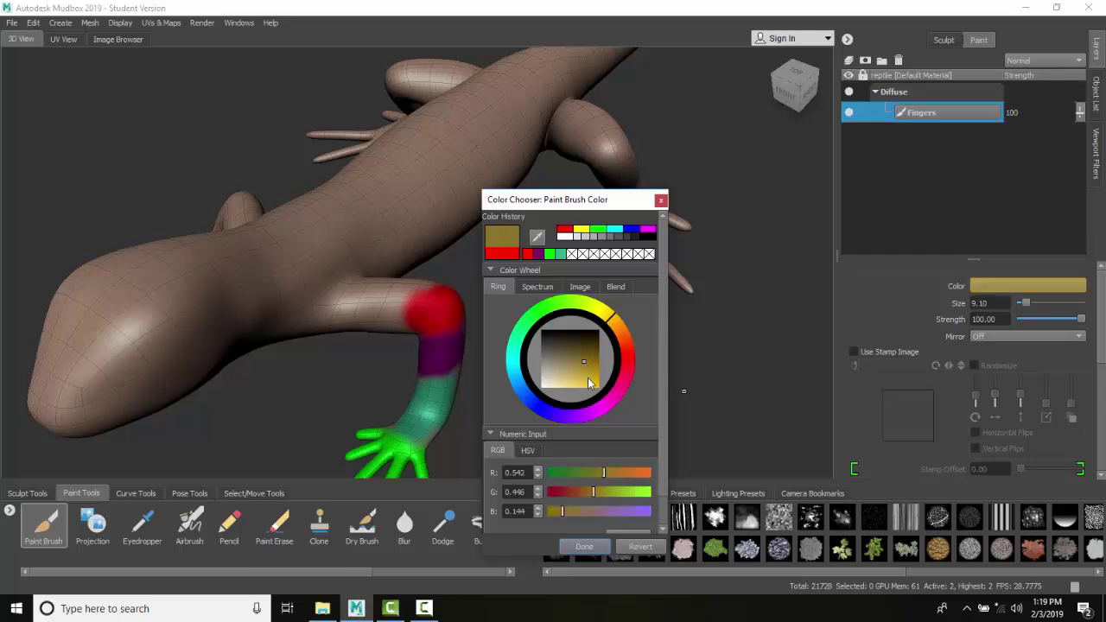
pyautogui.click(585, 548)
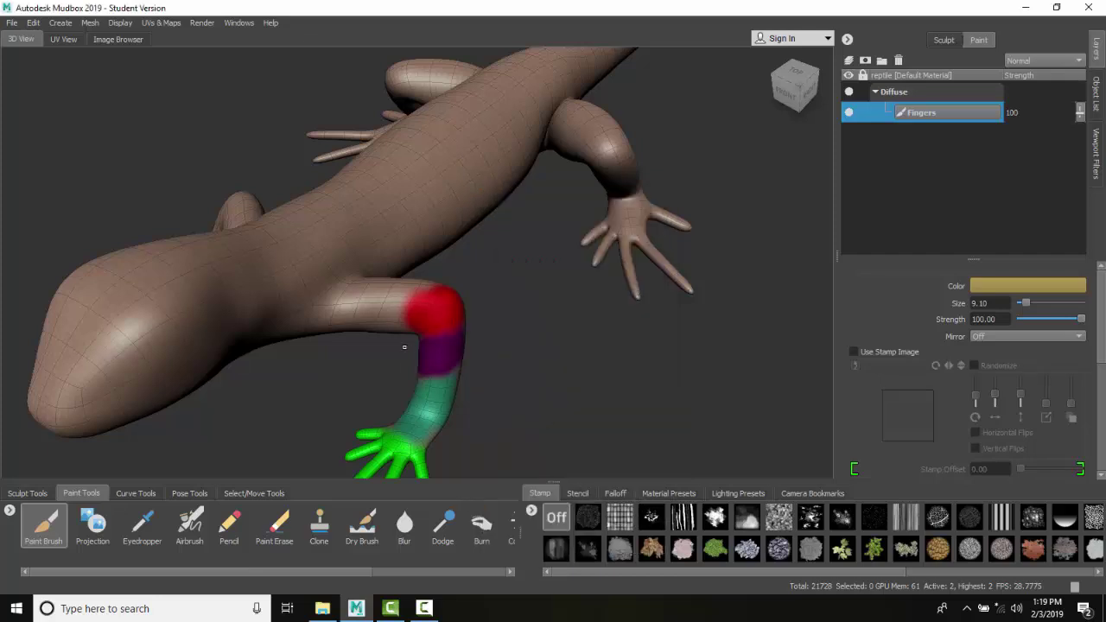
pyautogui.moveTo(405, 294)
pyautogui.mouseDown()
pyautogui.moveTo(394, 320)
pyautogui.moveTo(422, 294)
pyautogui.moveTo(429, 313)
pyautogui.moveTo(426, 293)
pyautogui.moveTo(435, 301)
pyautogui.mouseUp()
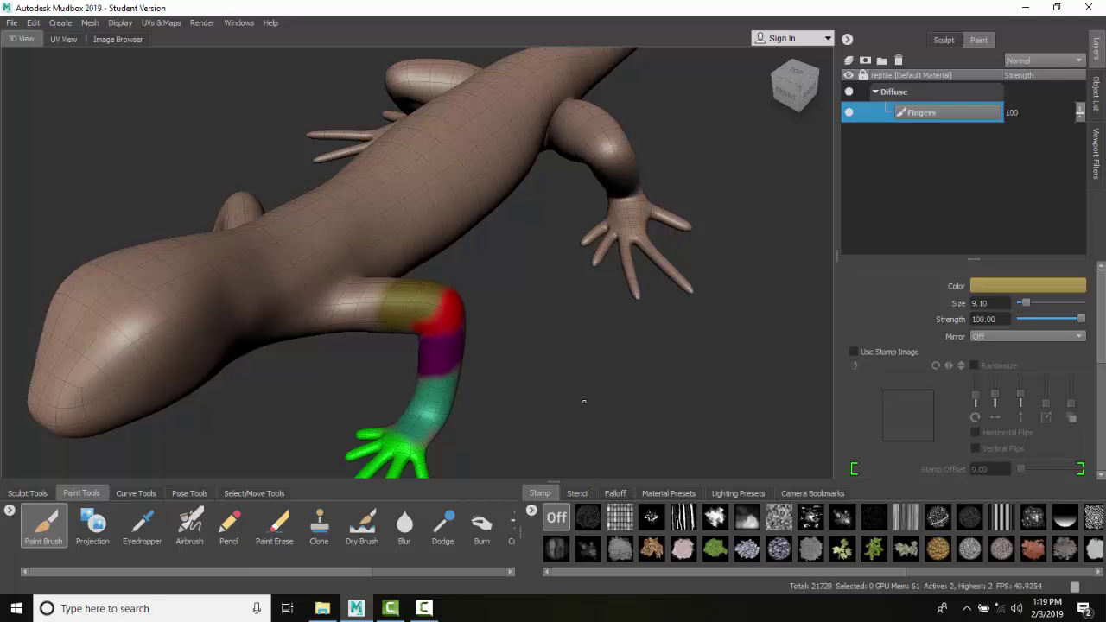